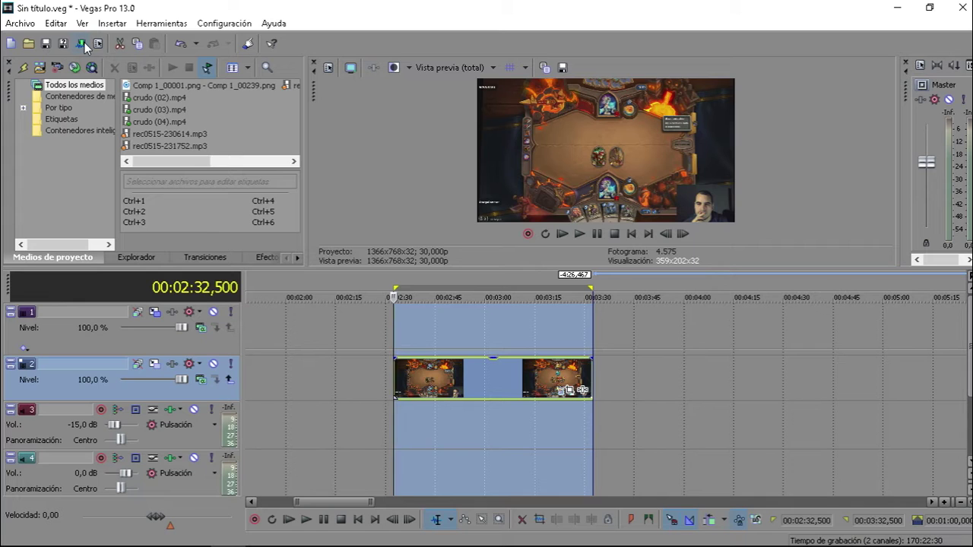
pyautogui.click(472, 274)
pyautogui.click(514, 276)
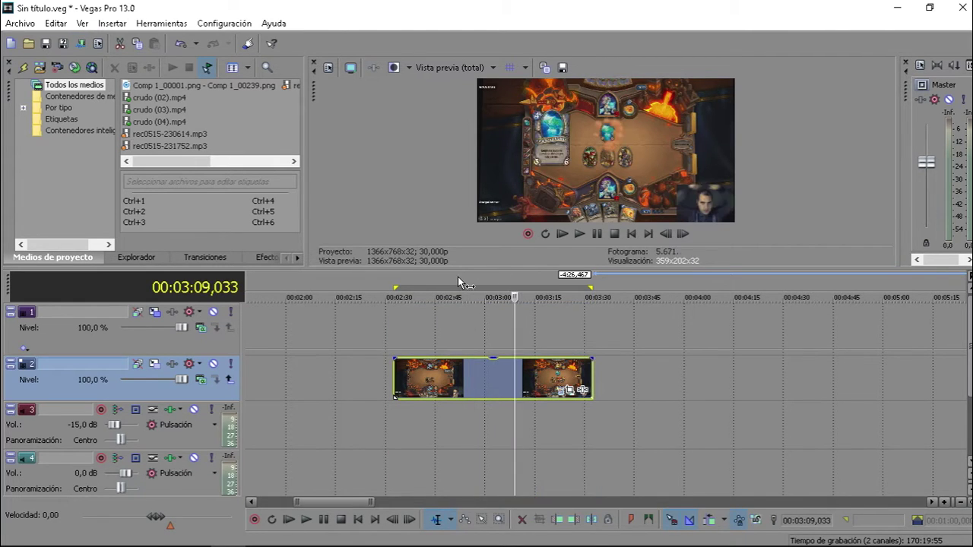
pyautogui.click(510, 275)
pyautogui.click(519, 279)
pyautogui.click(461, 274)
pyautogui.click(513, 274)
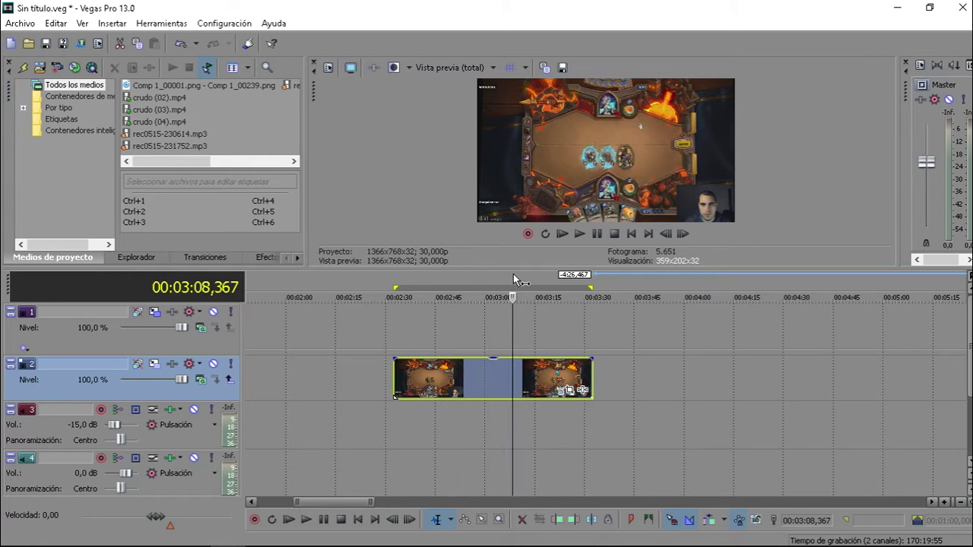
pyautogui.click(460, 273)
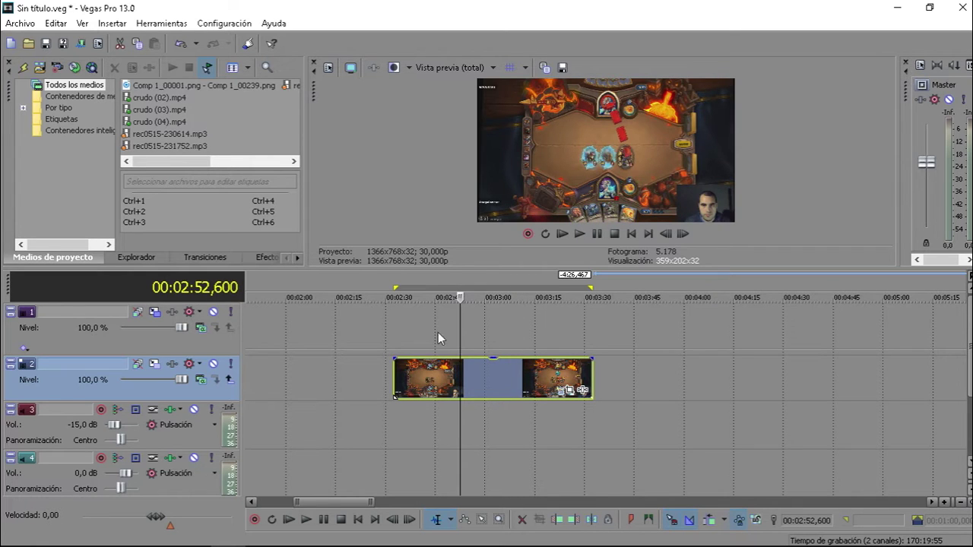
# Step: Select the time range of the clip on track 2 and set the MP4-YOUTUBE-720P-30FPS render template's encoding mode to CPU only
pyautogui.doubleClick(466, 386)
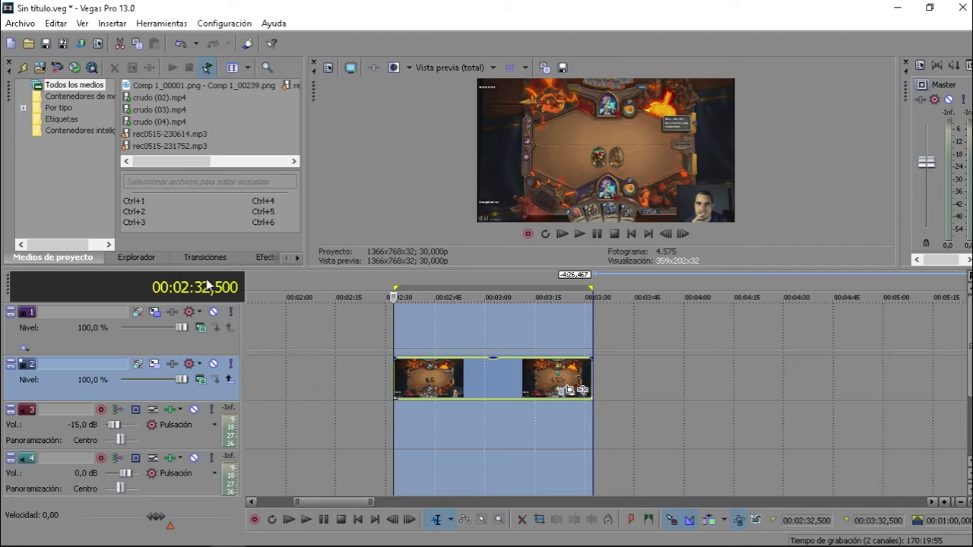
pyautogui.click(82, 44)
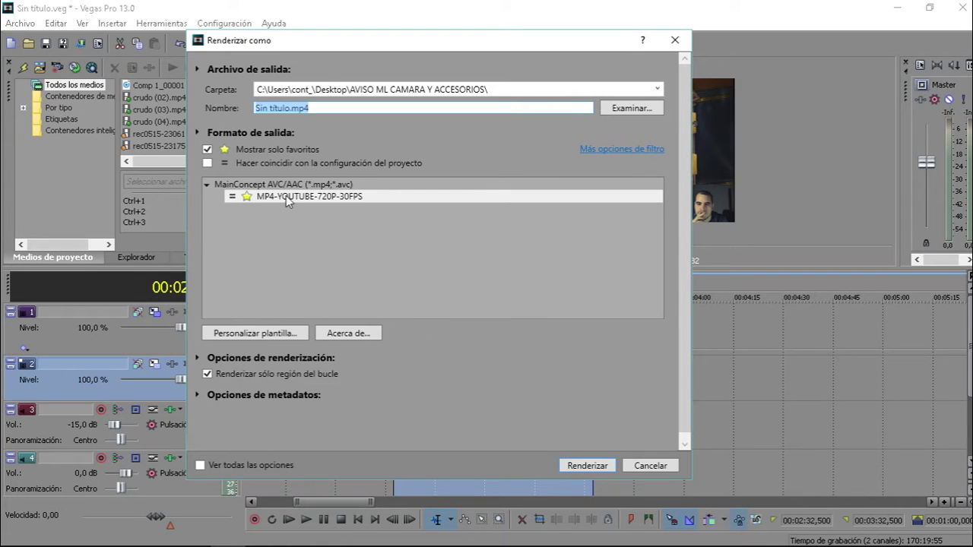
pyautogui.click(286, 195)
pyautogui.click(263, 333)
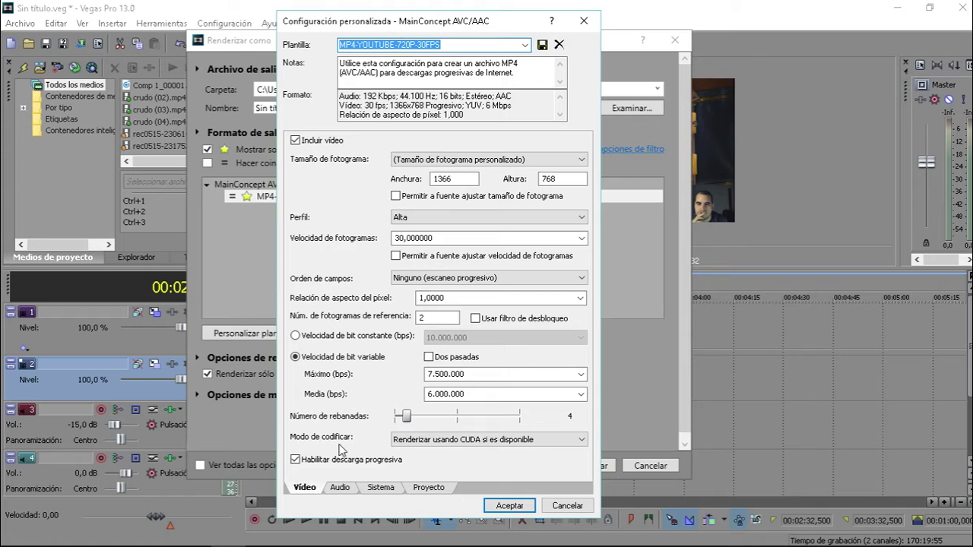
pyautogui.click(417, 439)
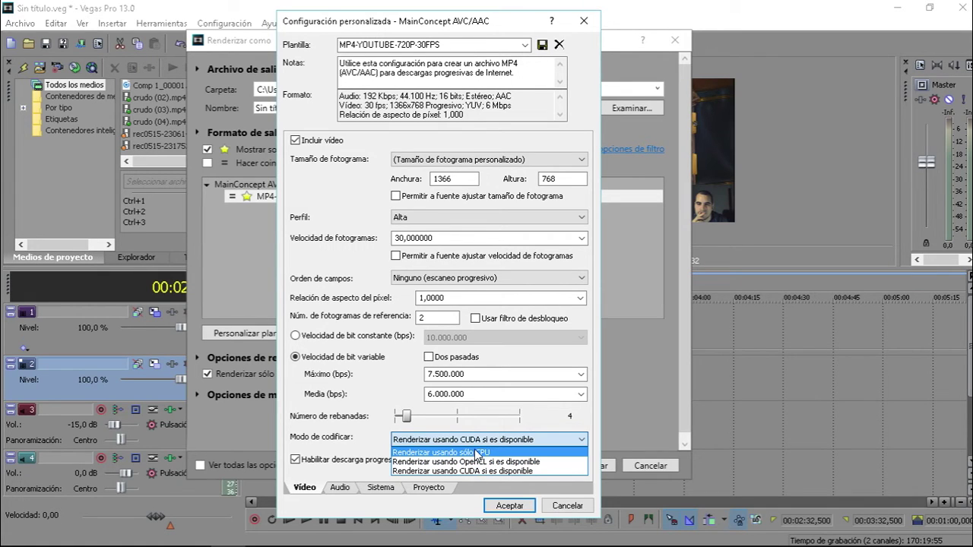
pyautogui.click(469, 454)
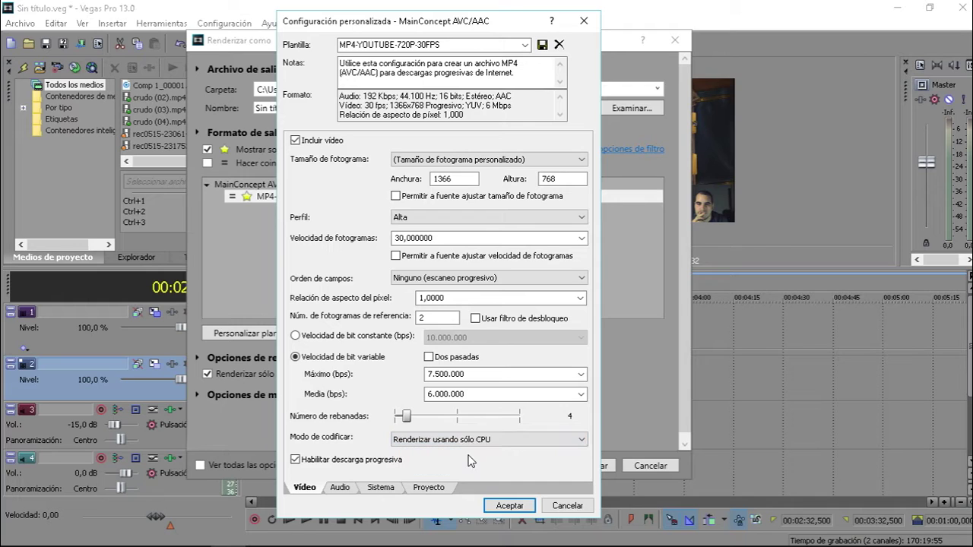
# Step: Check which GPU acceleration is available for rendering in the template's system settings
pyautogui.click(377, 489)
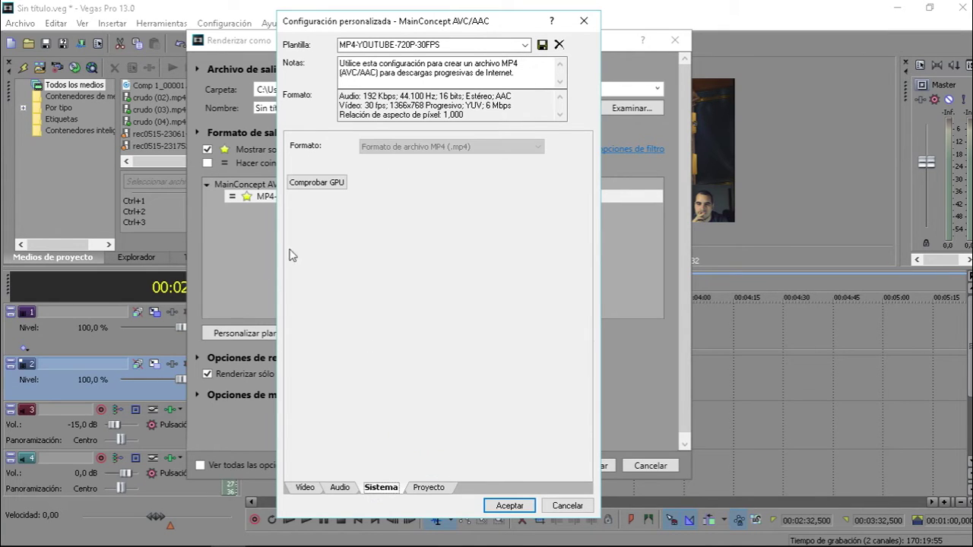
pyautogui.click(301, 489)
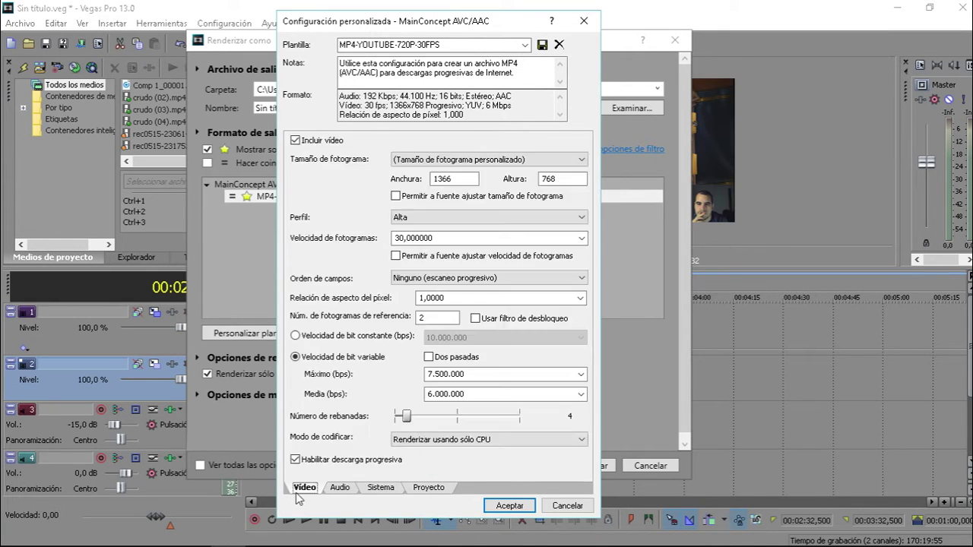
pyautogui.click(379, 490)
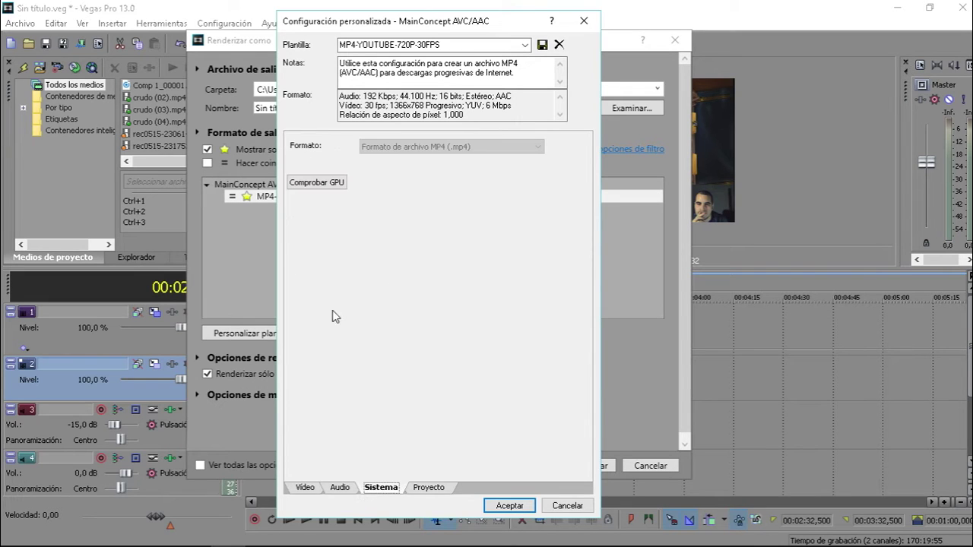
pyautogui.click(316, 182)
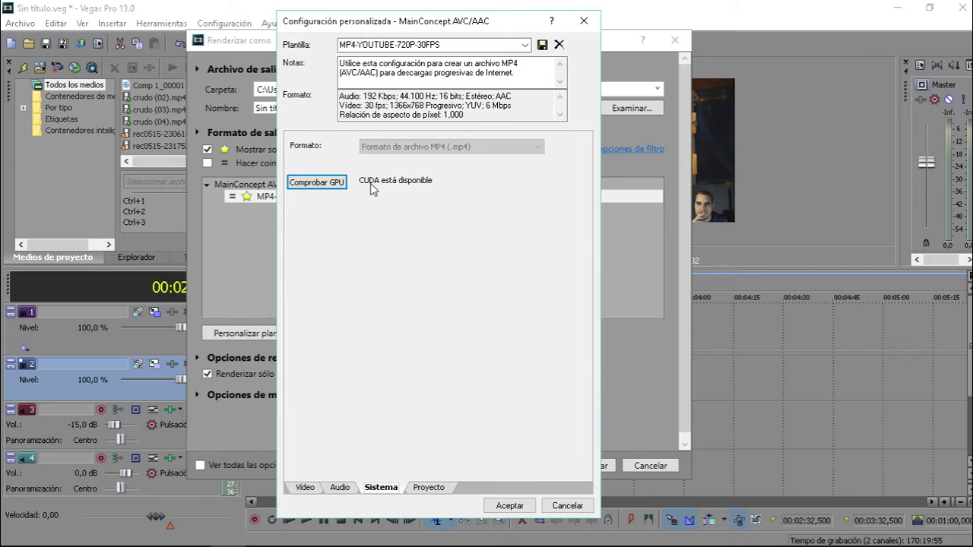
pyautogui.click(300, 490)
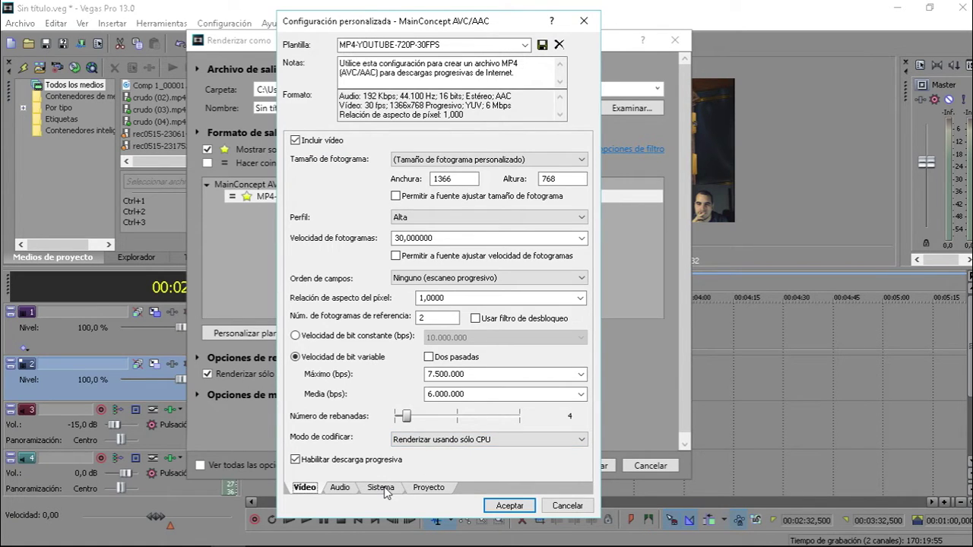
# Step: Switch the encoding mode to CUDA and back to CPU only, then accept the custom template settings
pyautogui.click(455, 439)
pyautogui.click(465, 471)
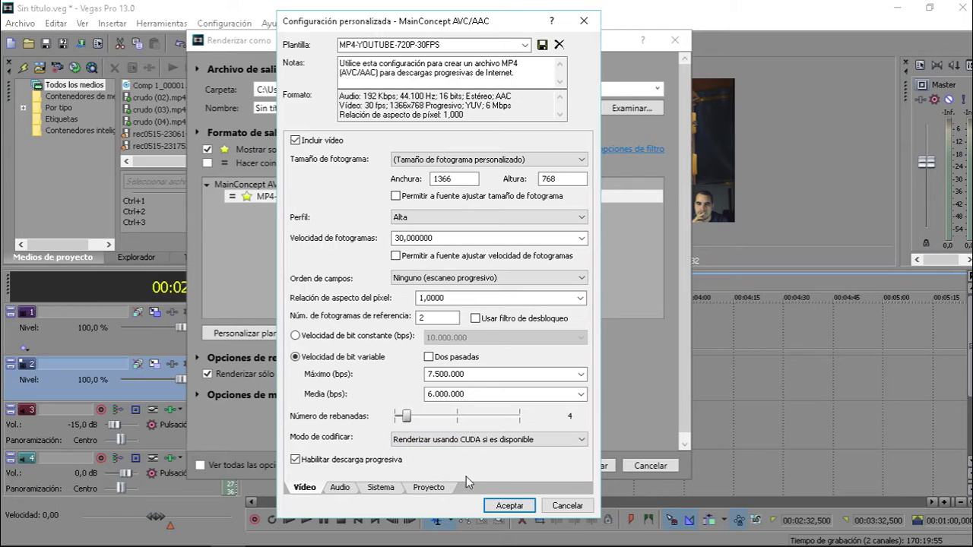
pyautogui.click(538, 440)
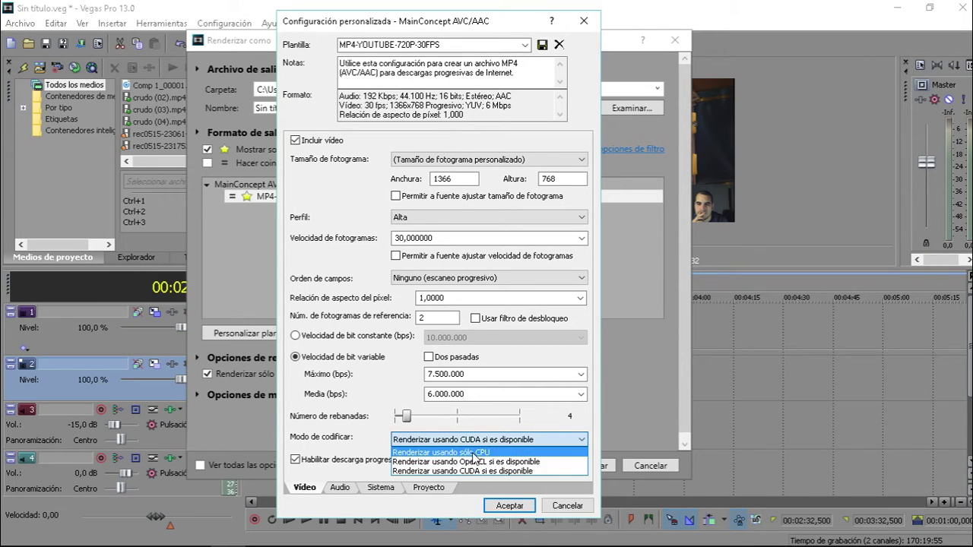
pyautogui.click(471, 454)
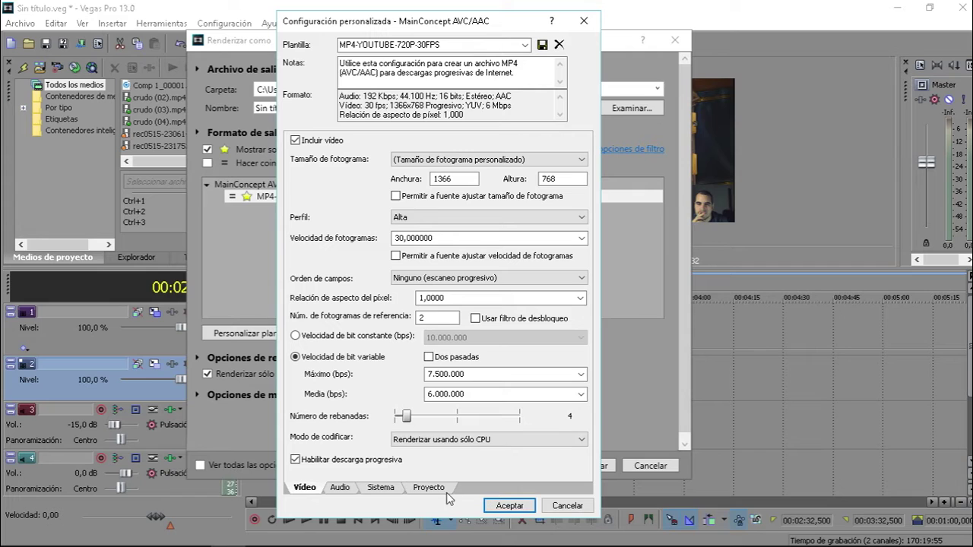
pyautogui.click(509, 506)
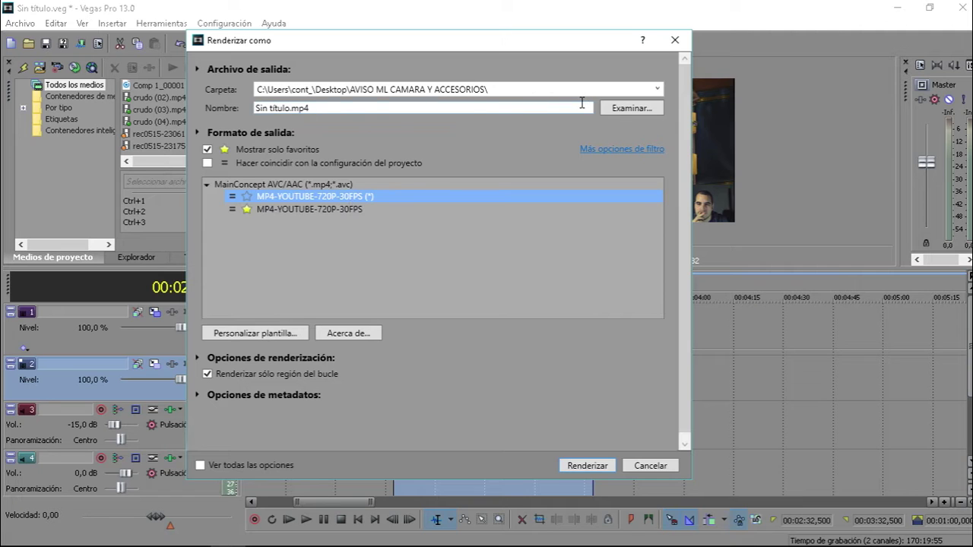
# Step: Browse for the render's output location and choose the desktop (Escritorio) folder
pyautogui.click(608, 109)
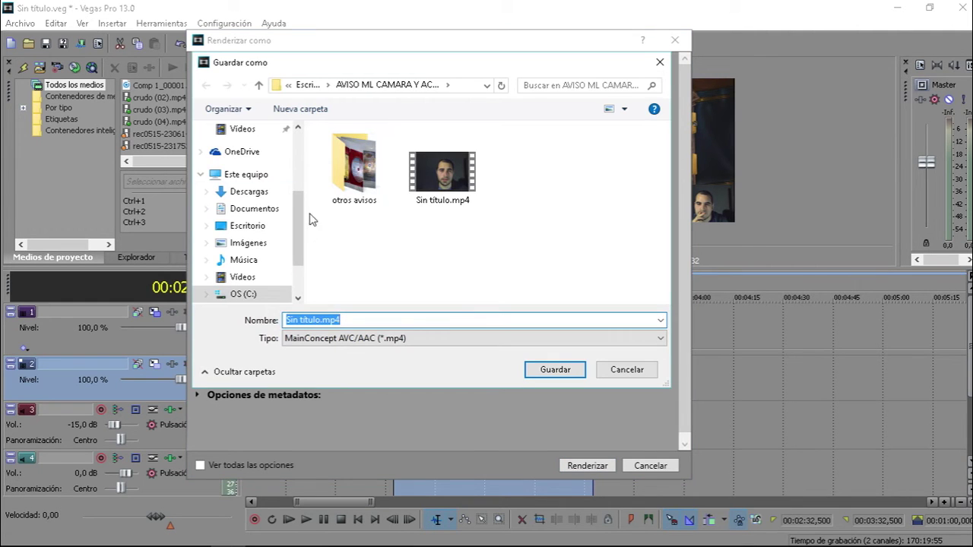
pyautogui.click(259, 85)
pyautogui.click(258, 85)
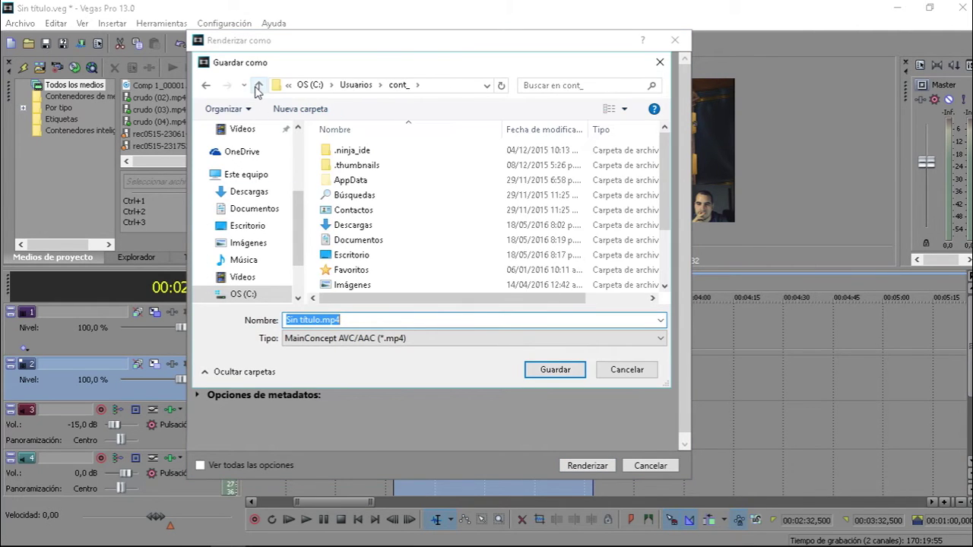
pyautogui.click(258, 86)
pyautogui.click(258, 86)
pyautogui.click(259, 85)
pyautogui.moveTo(294, 211)
pyautogui.mouseDown()
pyautogui.moveTo(291, 190)
pyautogui.moveTo(287, 198)
pyautogui.mouseUp()
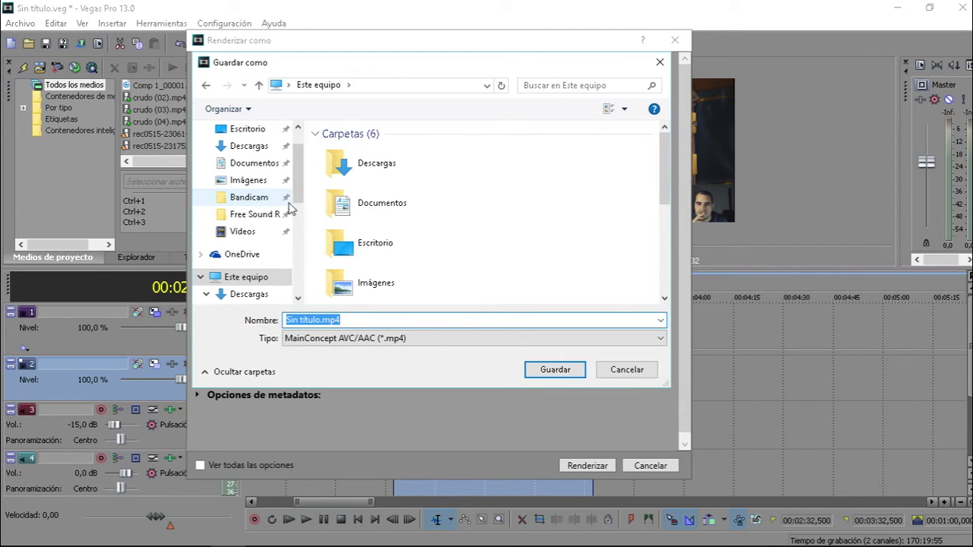
pyautogui.scroll(2, 300, 182)
pyautogui.click(251, 168)
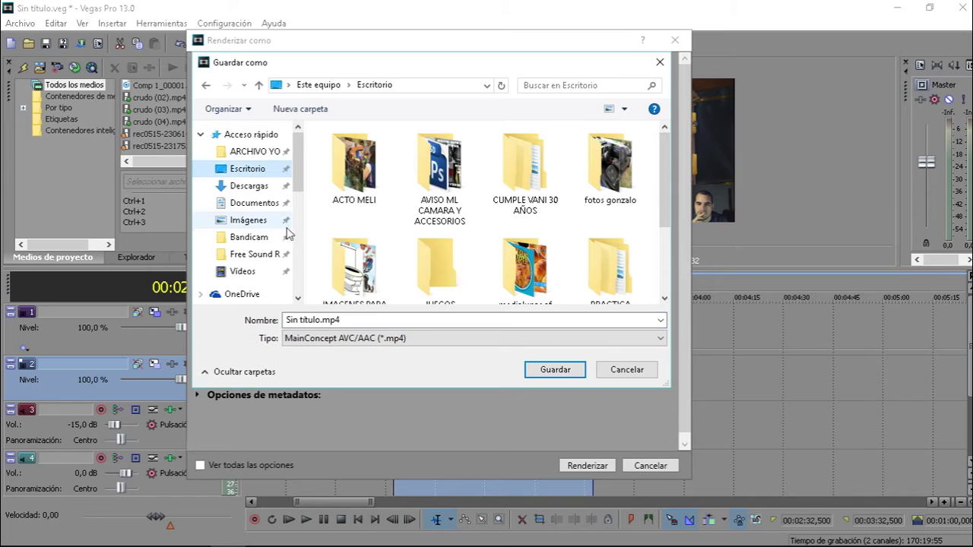
# Step: Name the output file solo_procesador and render the selected region, closing the progress dialog on completion
pyautogui.click(365, 322)
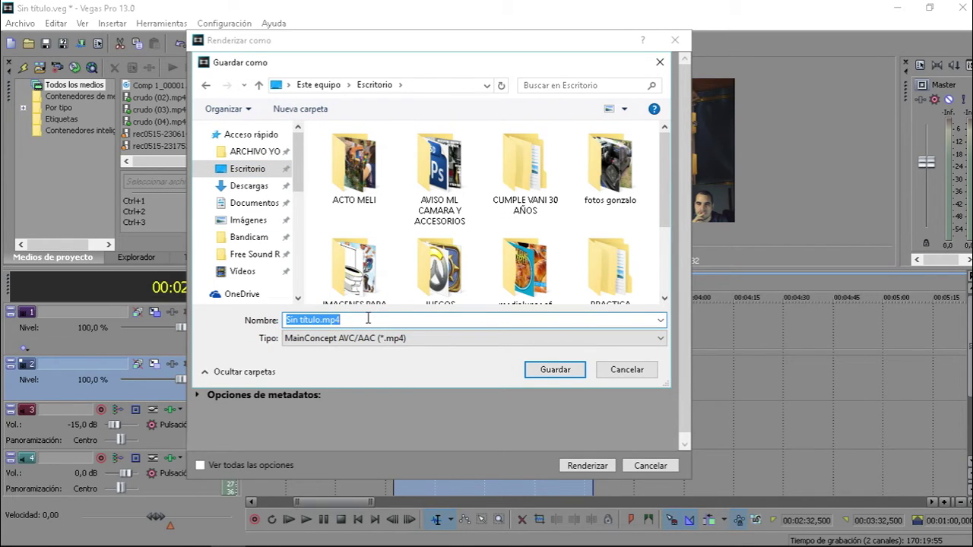
pyautogui.write('solo')
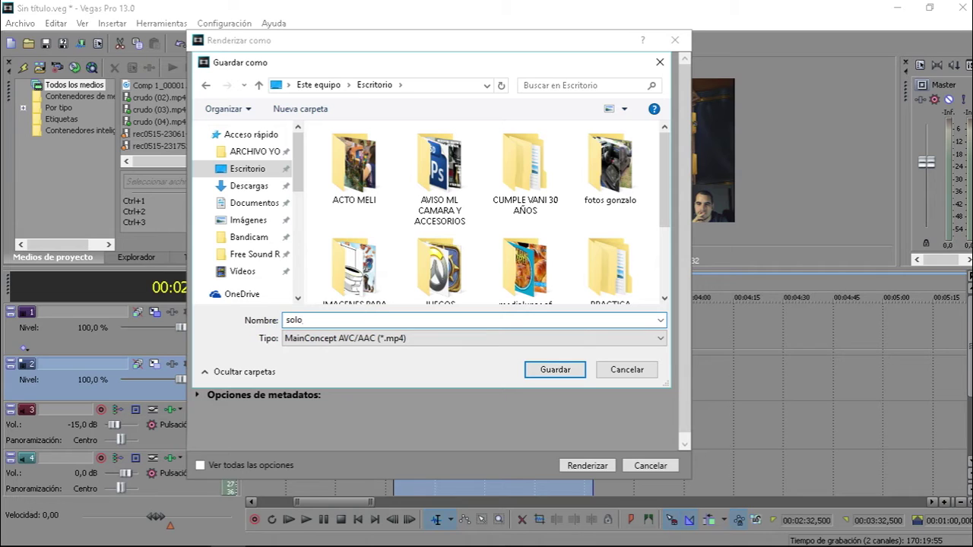
pyautogui.write('_procesador')
pyautogui.click(535, 376)
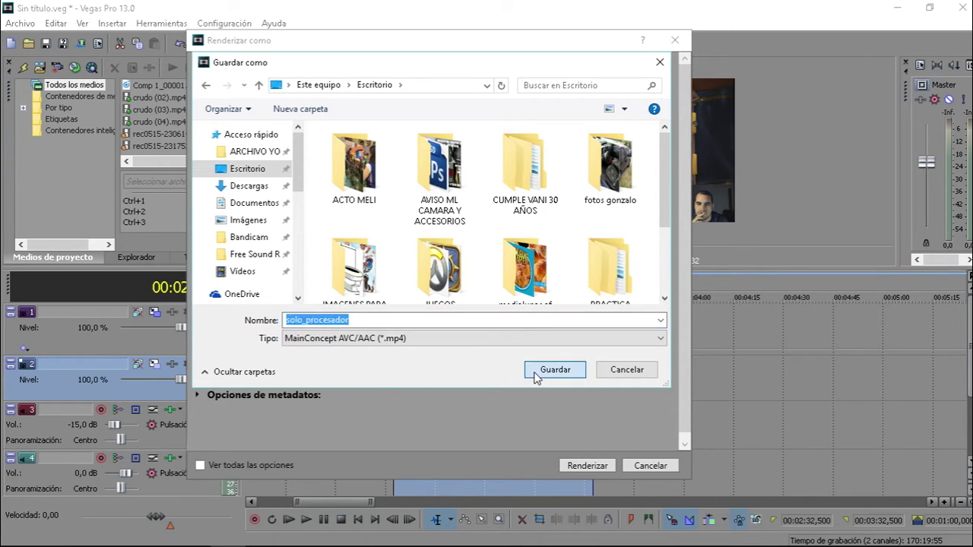
pyautogui.click(587, 465)
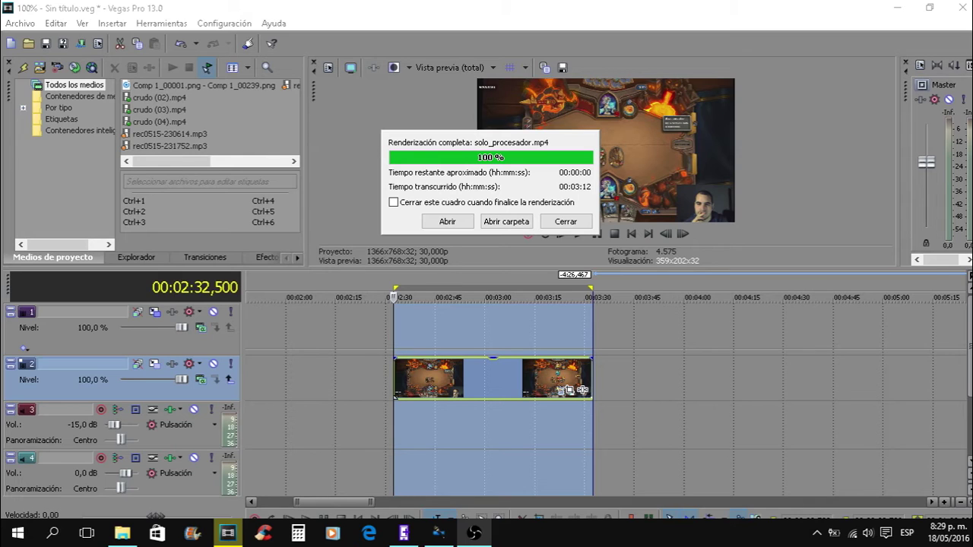
pyautogui.click(557, 217)
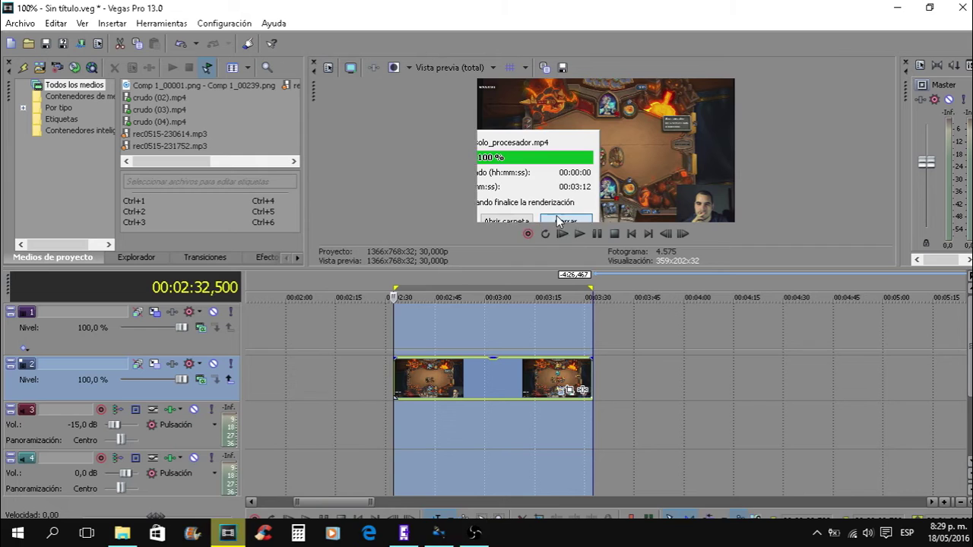
# Step: Start a new render with the MP4-YOUTUBE-720P-30FPS template, keeping its encoding mode on CUDA if available, and check the GPU support
pyautogui.click(82, 44)
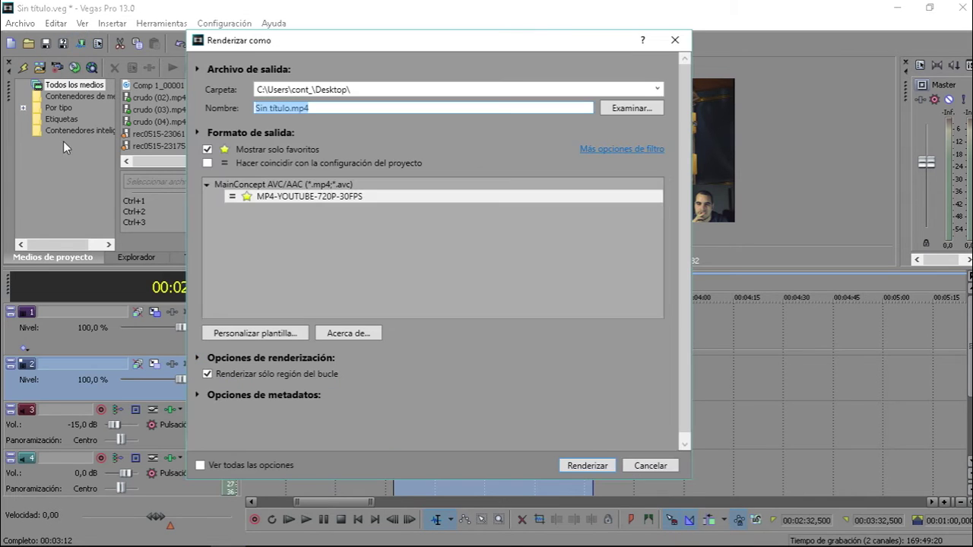
pyautogui.click(243, 333)
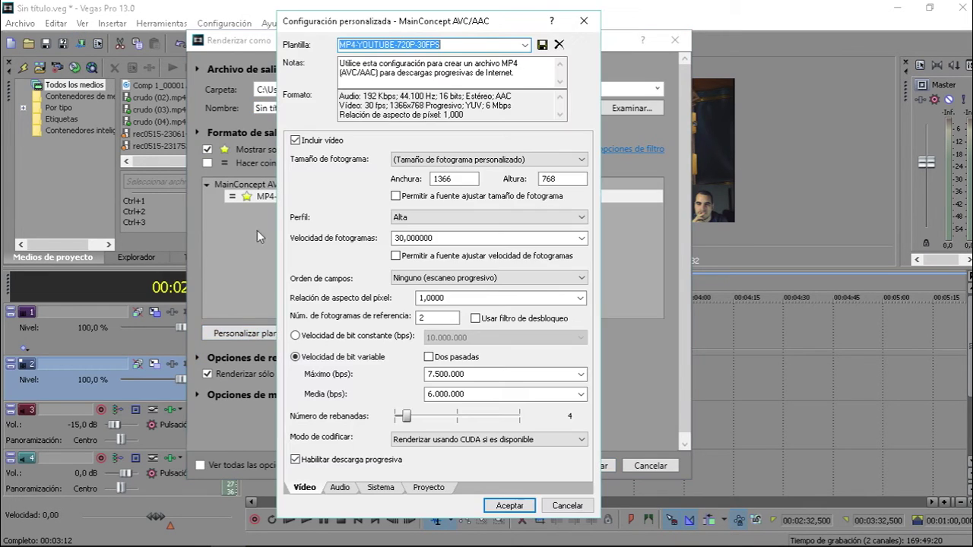
pyautogui.click(450, 441)
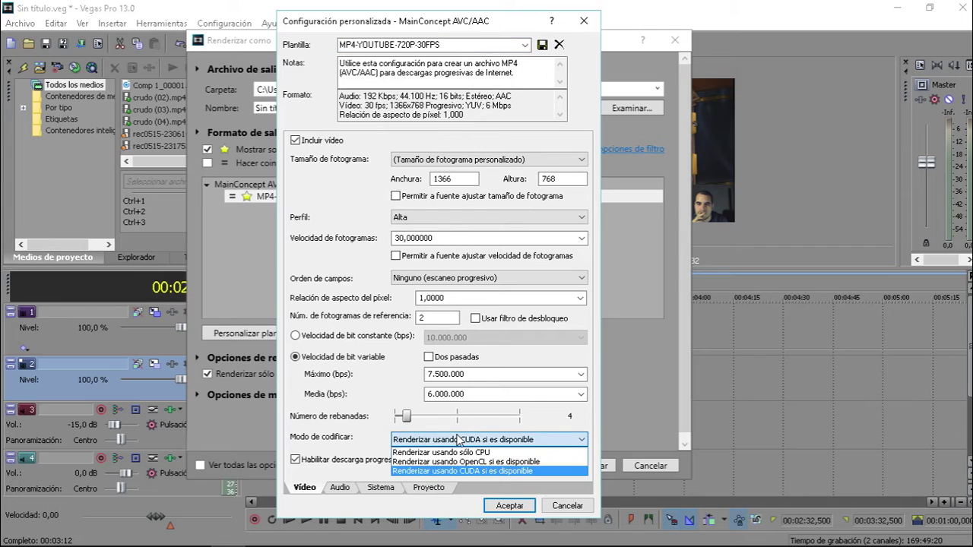
pyautogui.click(456, 447)
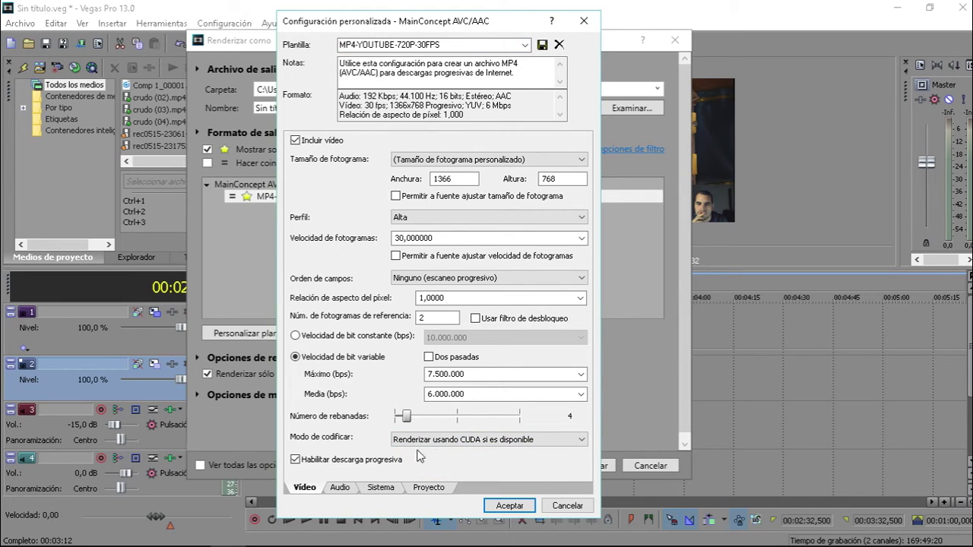
pyautogui.click(382, 489)
pyautogui.click(335, 186)
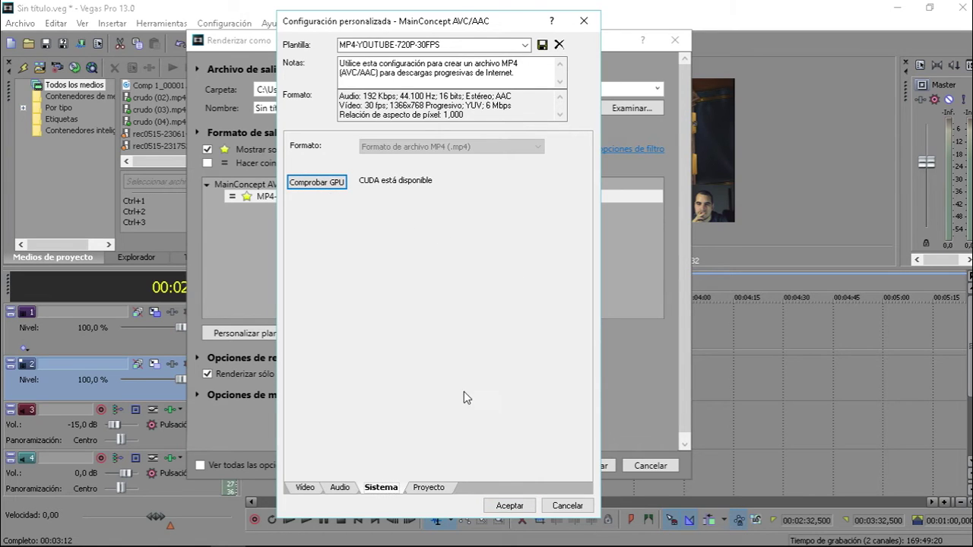
pyautogui.click(511, 506)
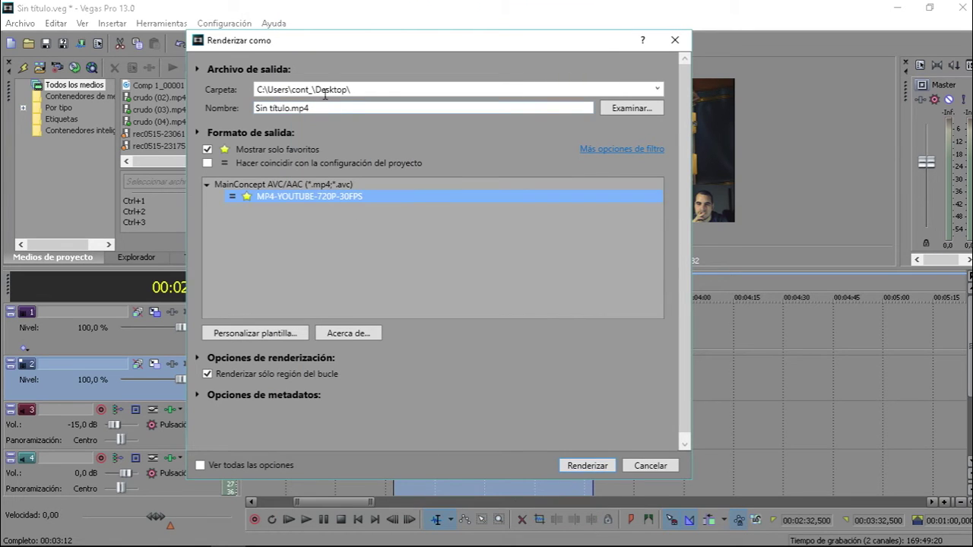
# Step: Name the output file Cuda in the desktop folder and start rendering the selected region
pyautogui.click(642, 108)
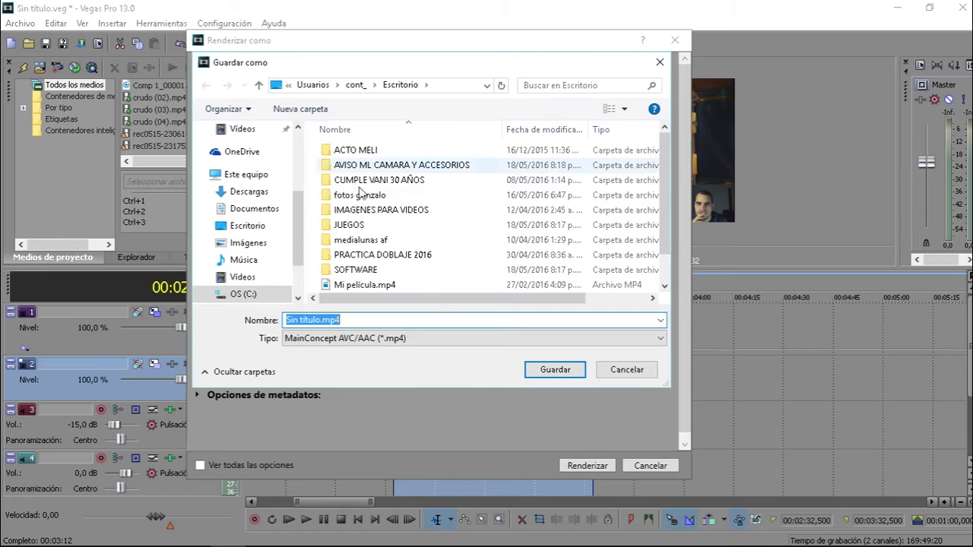
pyautogui.scroll(-1, 378, 293)
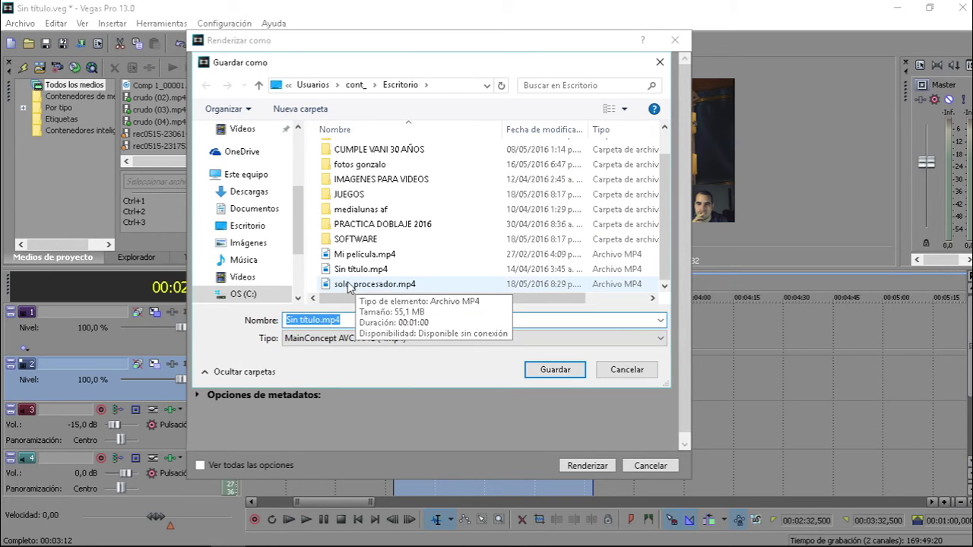
pyautogui.click(338, 320)
pyautogui.moveTo(338, 319); pyautogui.dragTo(206, 304)
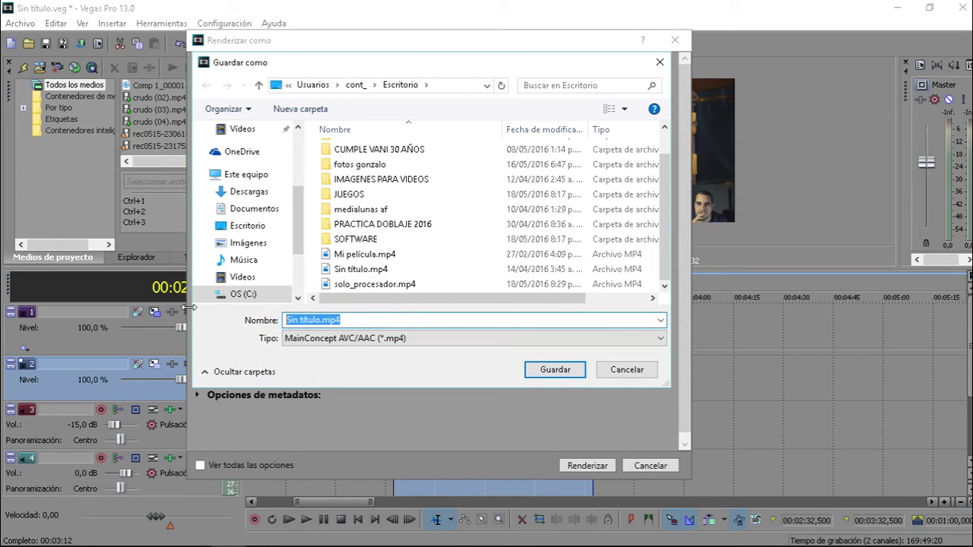
pyautogui.write('s')
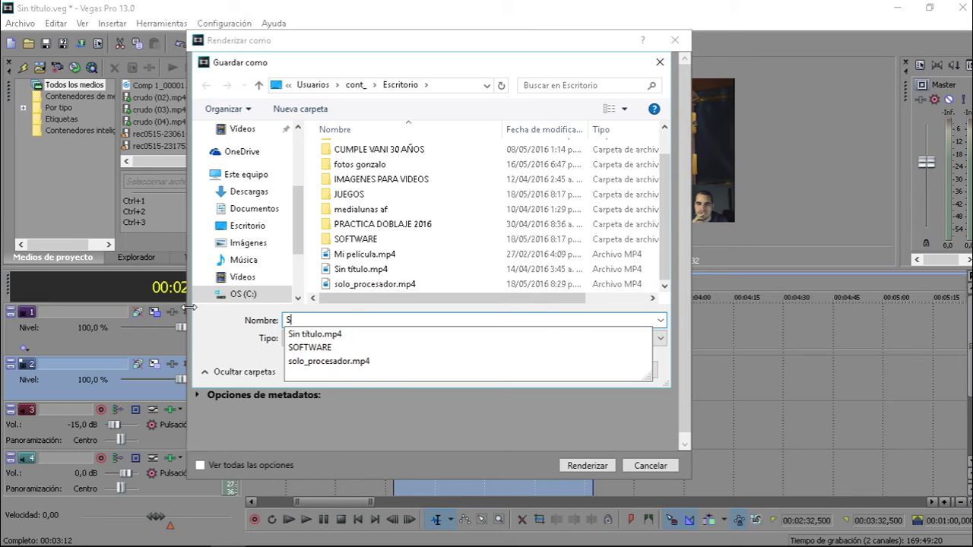
pyautogui.press('BackSpace')
pyautogui.write('Cuda')
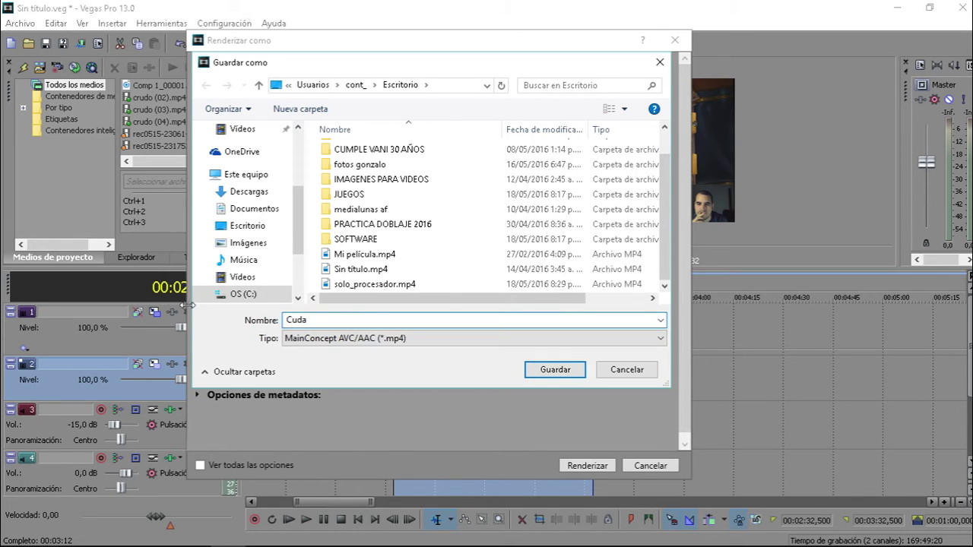
pyautogui.click(543, 371)
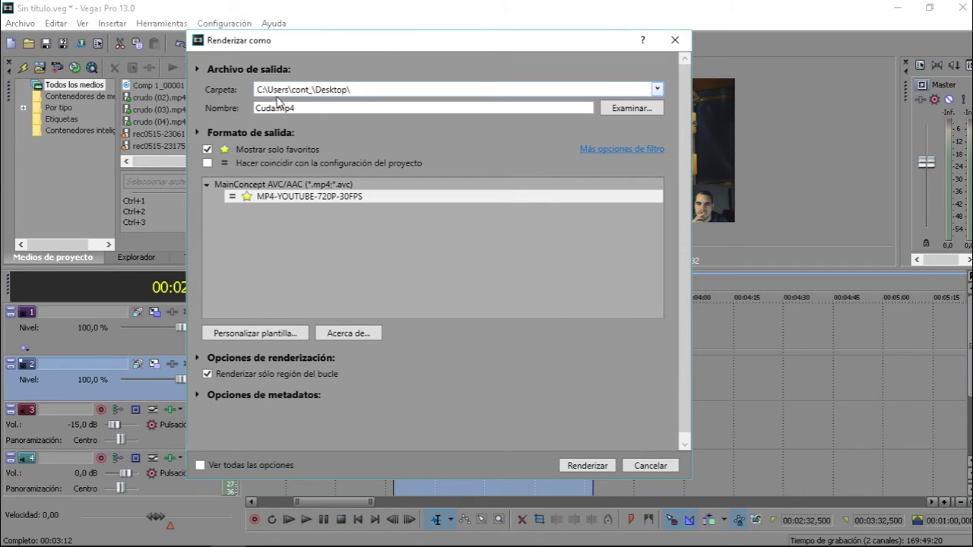
pyautogui.click(586, 465)
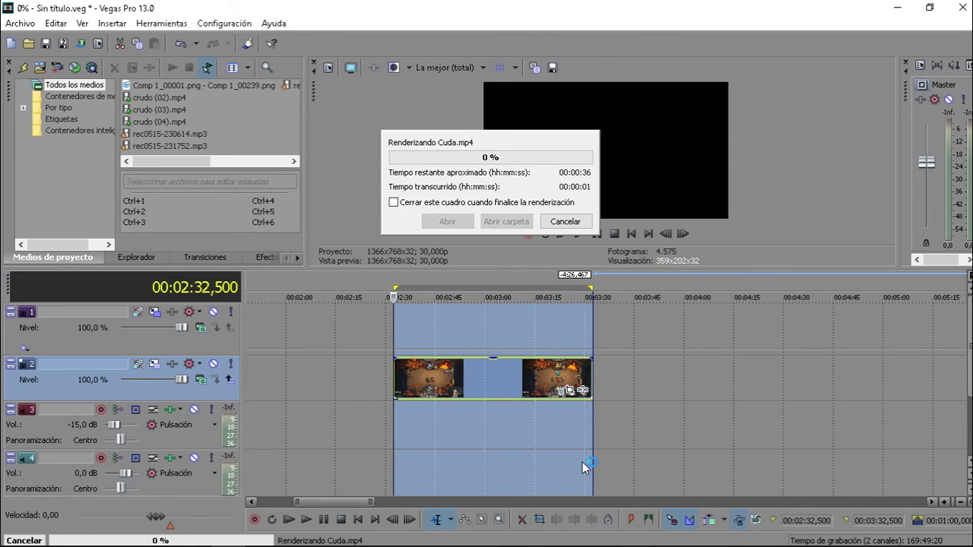